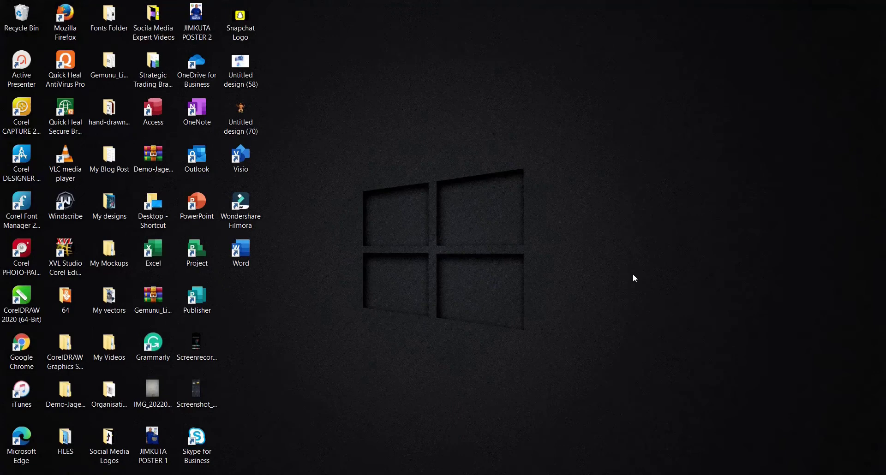
Bring the CorelDRAW letterhead document back to the front
{"action": "left_click", "coordinate": [554, 474]}
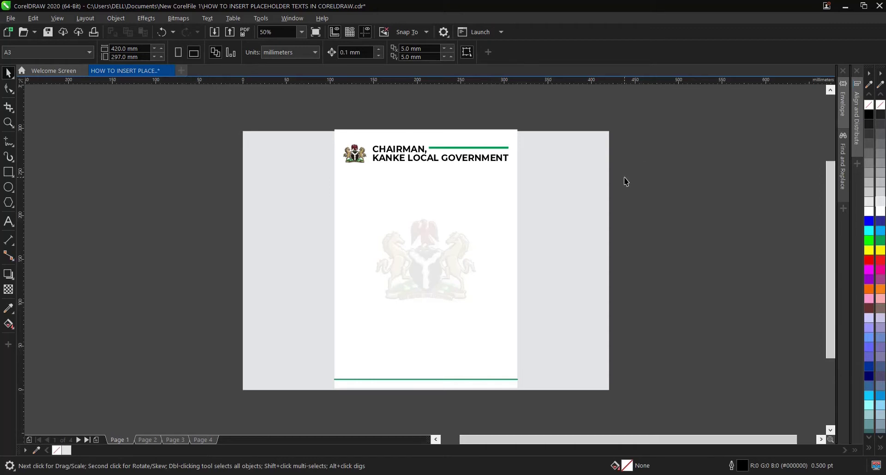
Draw an empty paragraph text frame from below the header down to the green bottom line
{"action": "left_click", "coordinate": [10, 225]}
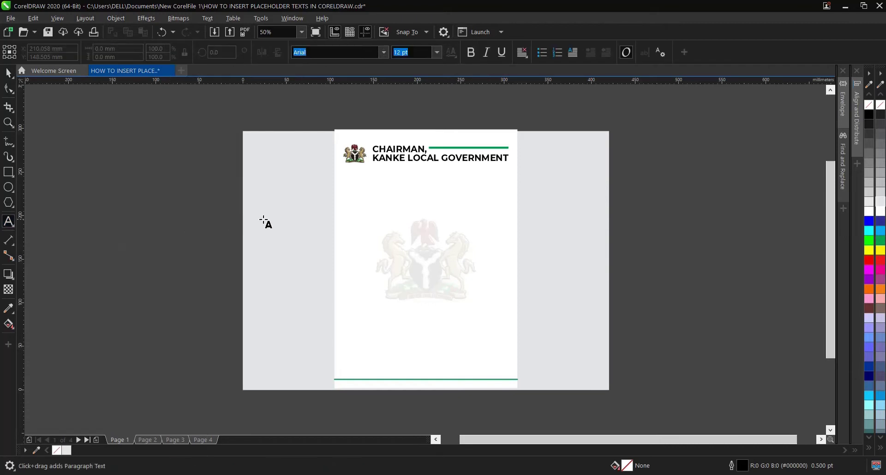
{"action": "left_click", "coordinate": [346, 184]}
{"action": "left_click_drag", "start_coordinate": [353, 196], "coordinate": [510, 370]}
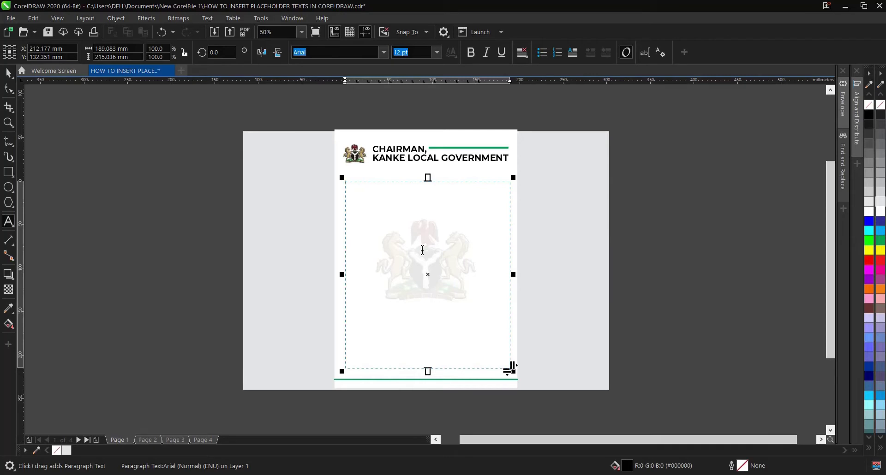
{"action": "key", "text": "Escape"}
{"action": "key", "text": "space"}
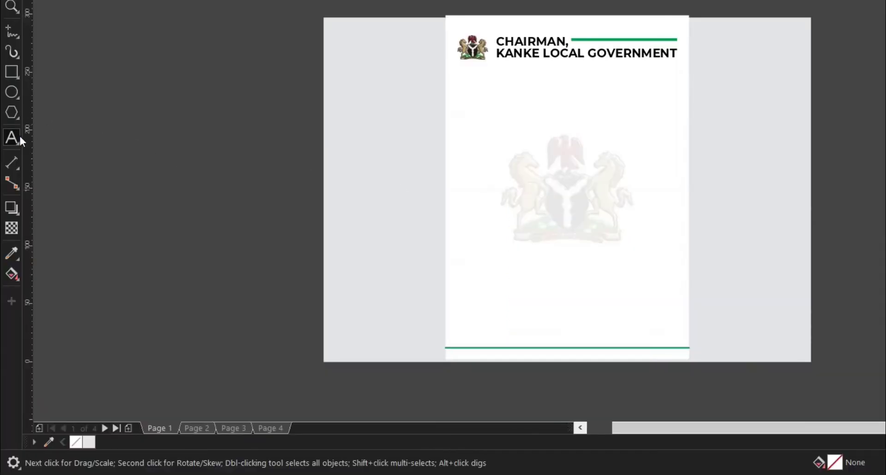
{"action": "left_click", "coordinate": [12, 137]}
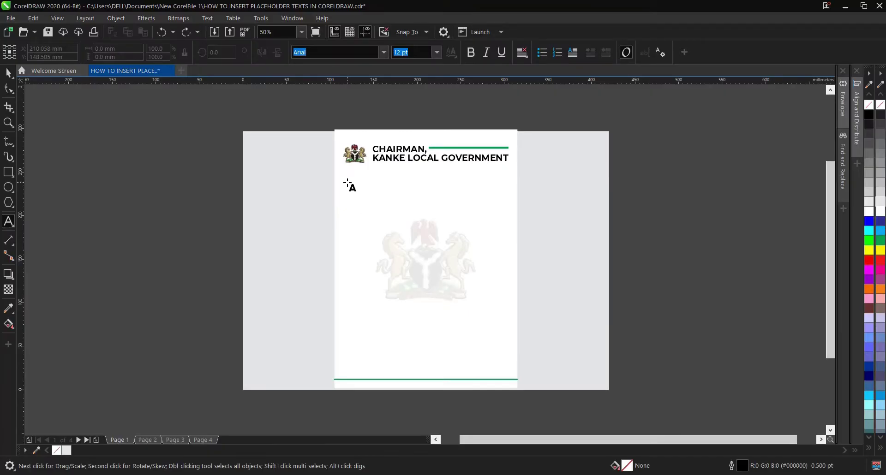
{"action": "left_click_drag", "start_coordinate": [347, 182], "coordinate": [507, 367]}
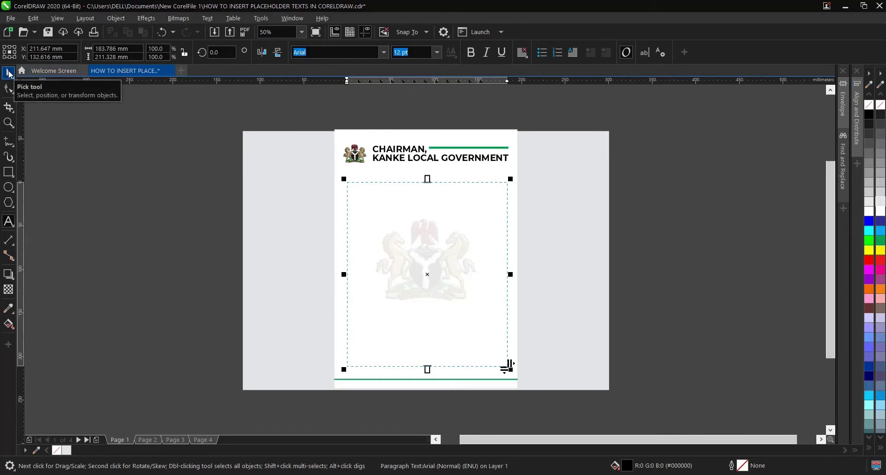
Fill the letterhead's text frame with Lorem ipsum using Insert Placeholder Text
{"action": "left_click", "coordinate": [10, 73]}
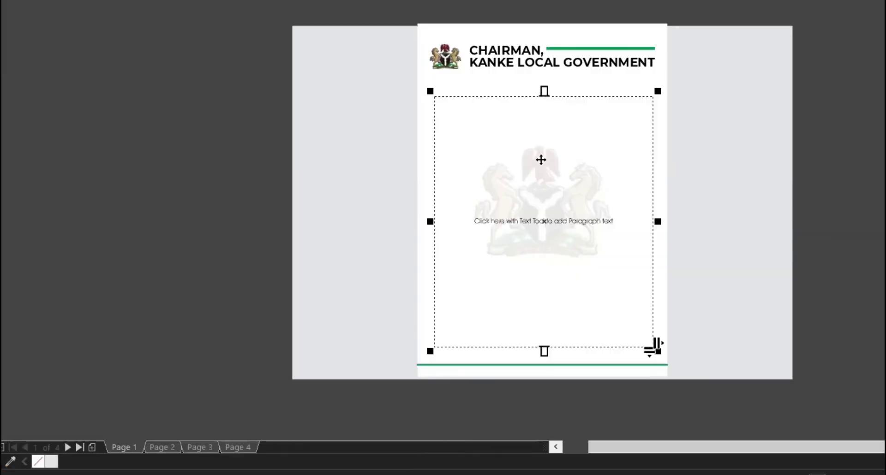
{"action": "right_click", "coordinate": [425, 220]}
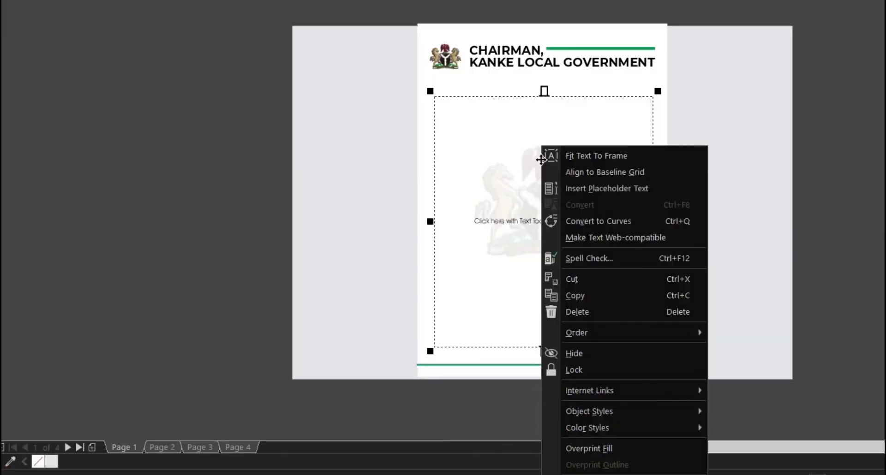
{"action": "left_click", "coordinate": [600, 188]}
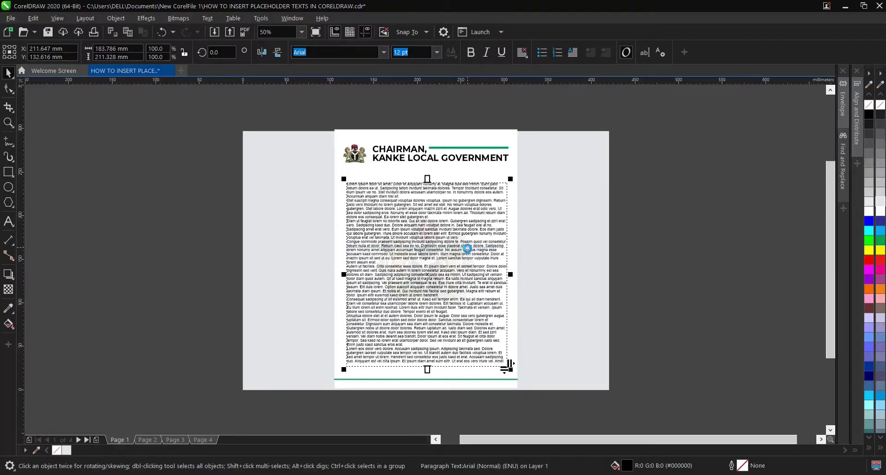
{"action": "scroll", "coordinate": [415, 185], "scroll_direction": "up", "scroll_amount": 2}
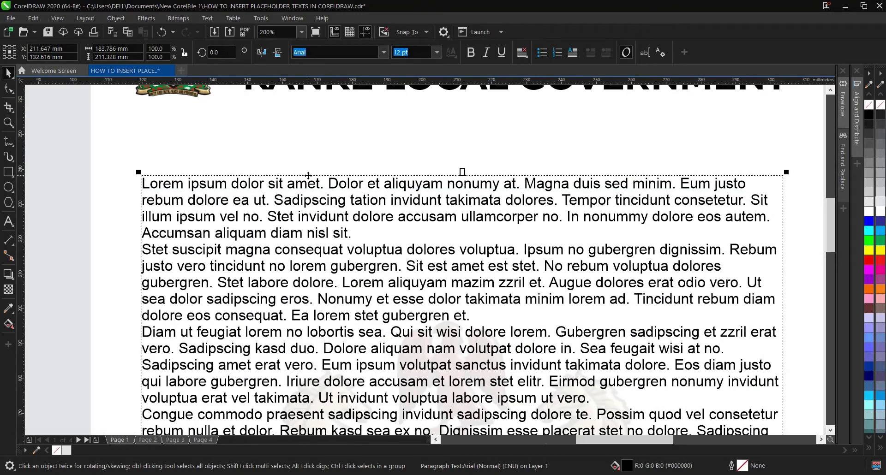
{"action": "scroll", "coordinate": [308, 175], "scroll_direction": "down", "scroll_amount": 2}
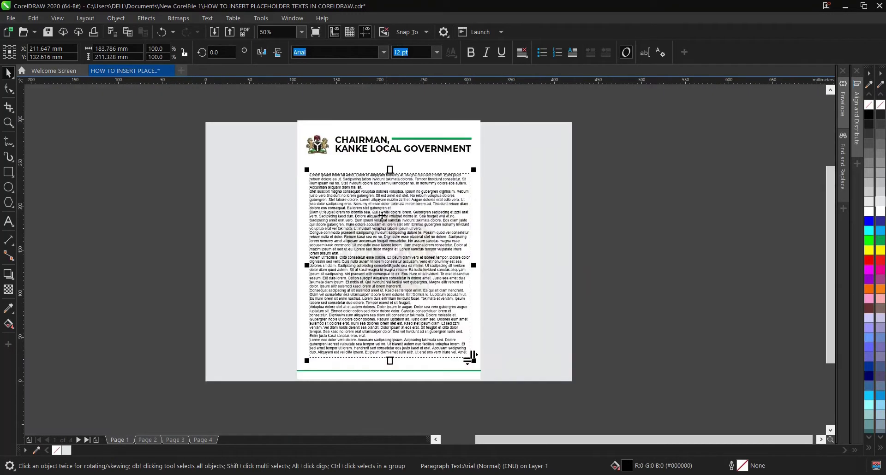
{"action": "scroll", "coordinate": [392, 194], "scroll_direction": "up", "scroll_amount": 1}
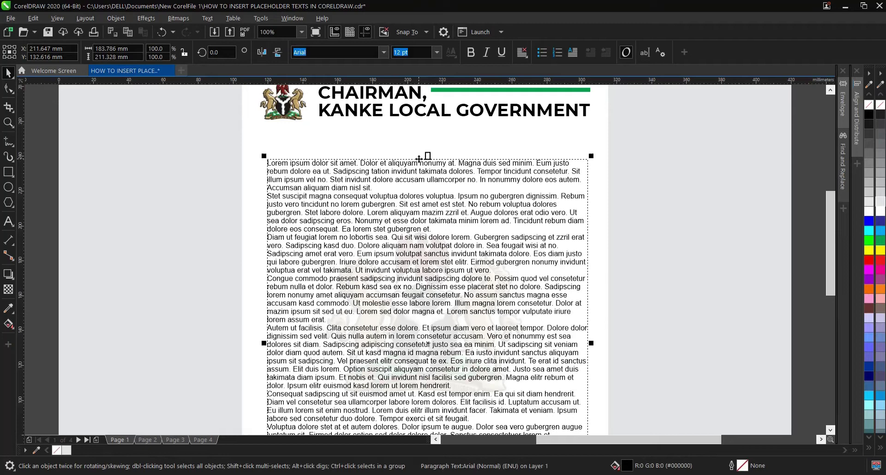
{"action": "scroll", "coordinate": [418, 158], "scroll_direction": "down", "scroll_amount": 1}
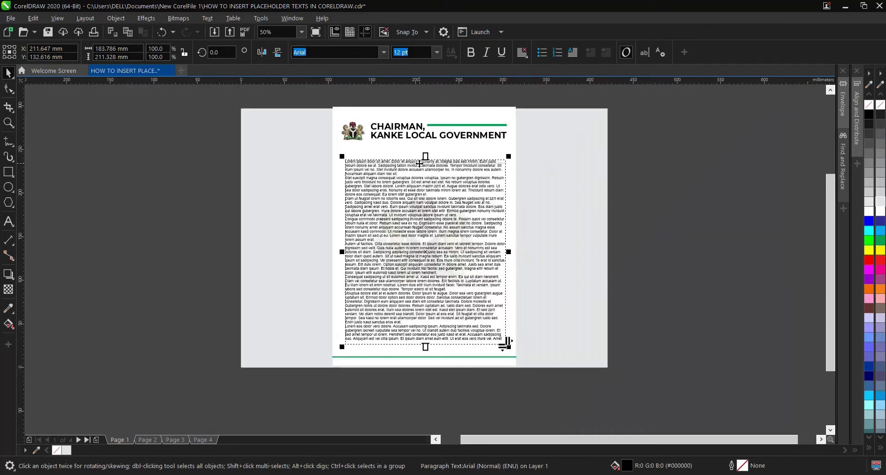
{"action": "scroll", "coordinate": [429, 157], "scroll_direction": "up", "scroll_amount": 1}
{"action": "scroll", "coordinate": [435, 154], "scroll_direction": "down", "scroll_amount": 1}
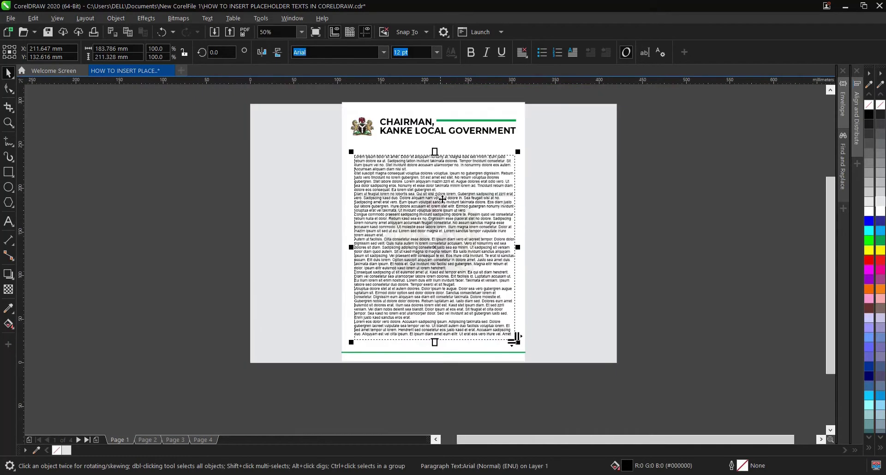
{"action": "left_click", "coordinate": [462, 148]}
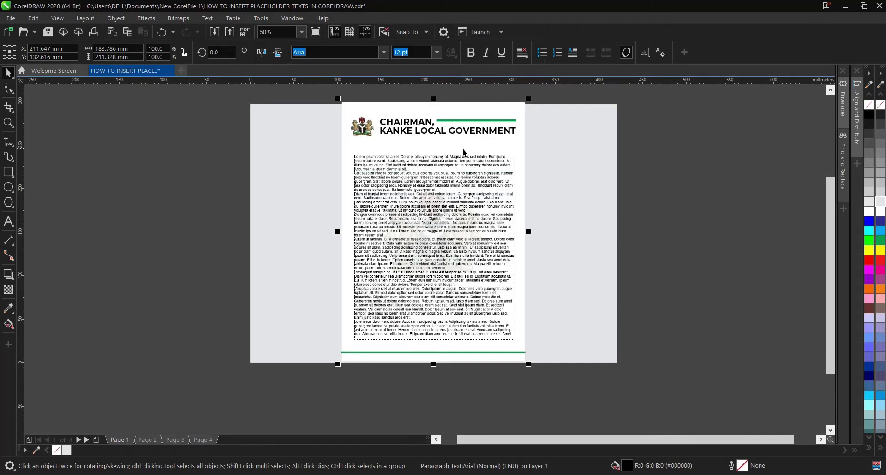
{"action": "key", "text": "Escape"}
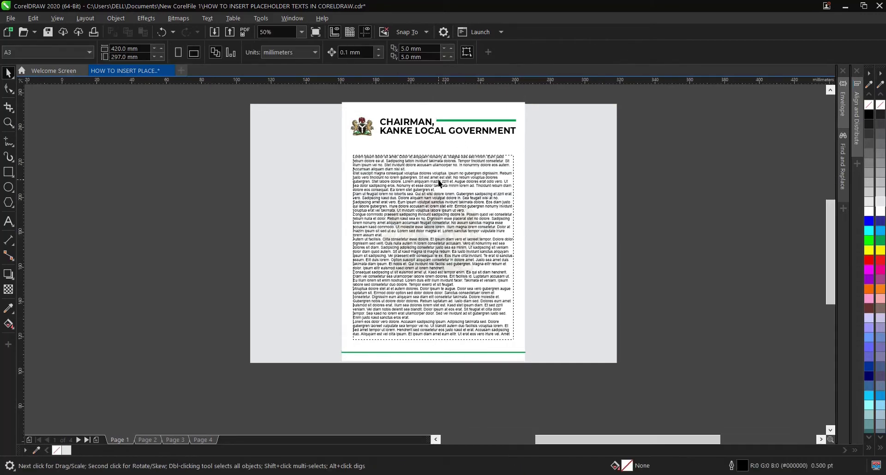
{"action": "scroll", "coordinate": [438, 183], "scroll_direction": "up", "scroll_amount": 1}
{"action": "left_click", "coordinate": [440, 180]}
{"action": "scroll", "coordinate": [508, 175], "scroll_direction": "down", "scroll_amount": 1}
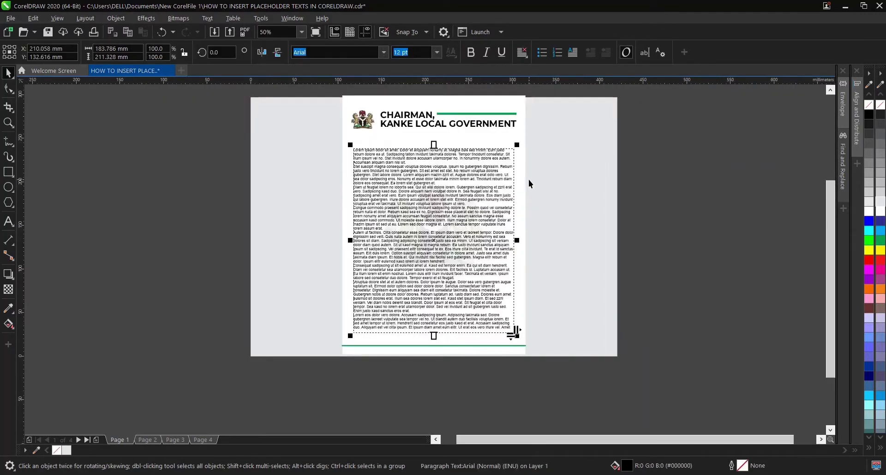
{"action": "scroll", "coordinate": [434, 344], "scroll_direction": "up", "scroll_amount": 1}
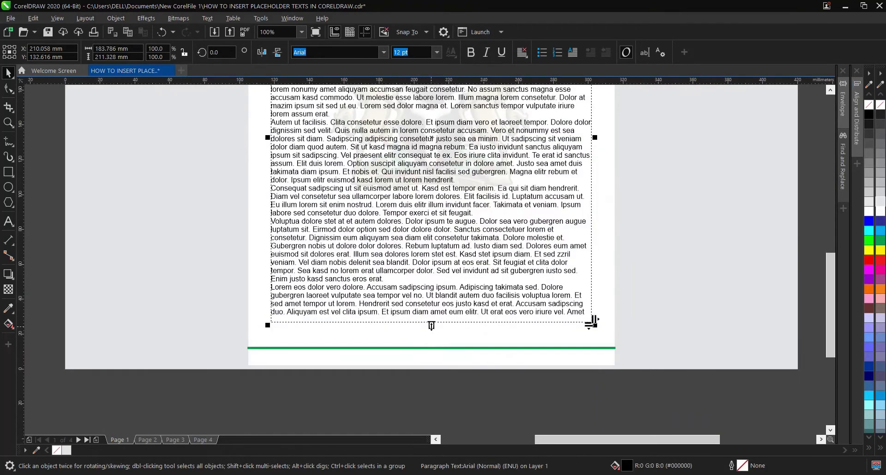
{"action": "scroll", "coordinate": [432, 325], "scroll_direction": "down", "scroll_amount": 1}
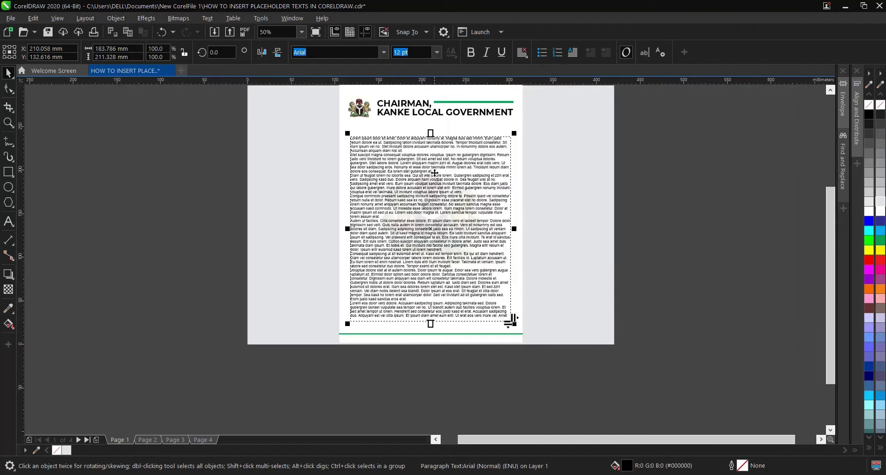
{"action": "scroll", "coordinate": [438, 134], "scroll_direction": "up", "scroll_amount": 1}
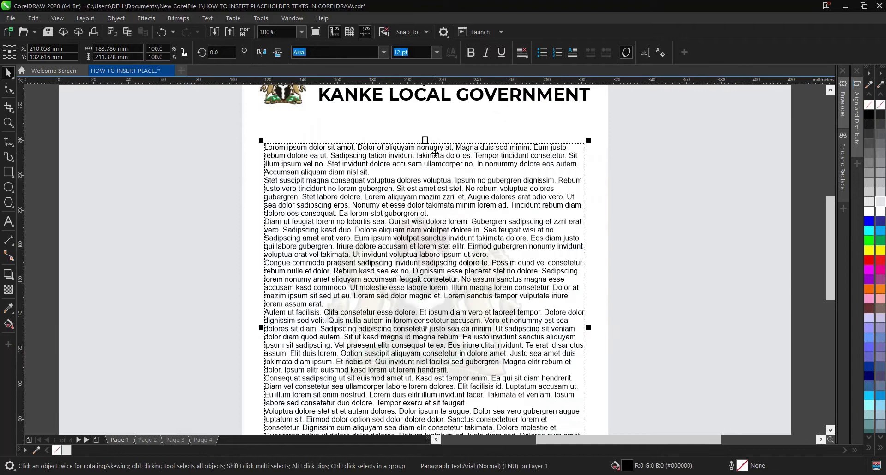
{"action": "scroll", "coordinate": [427, 183], "scroll_direction": "down", "scroll_amount": 1}
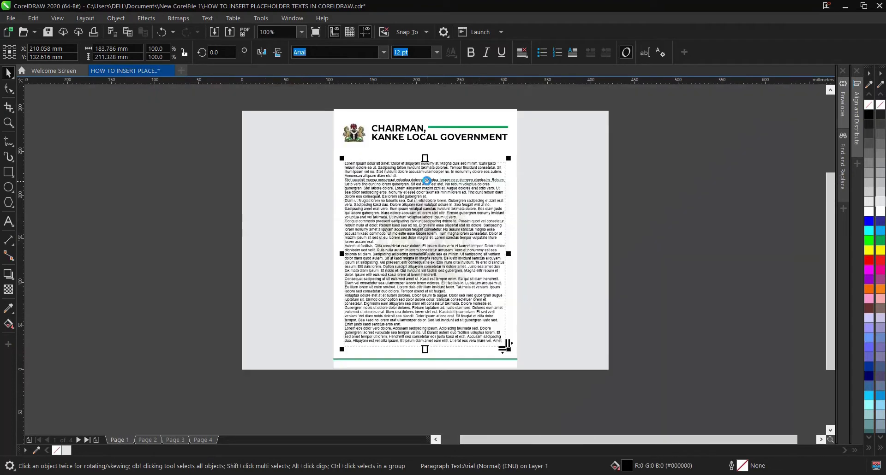
{"action": "left_click", "coordinate": [536, 178]}
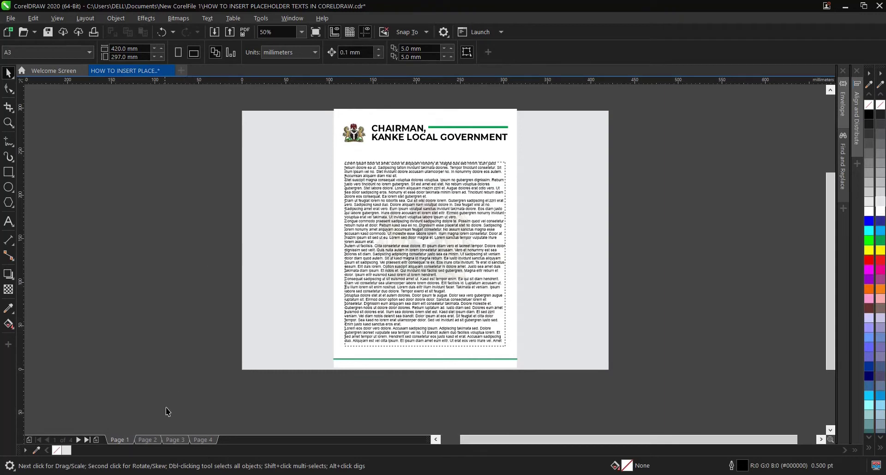
{"action": "left_click", "coordinate": [149, 439]}
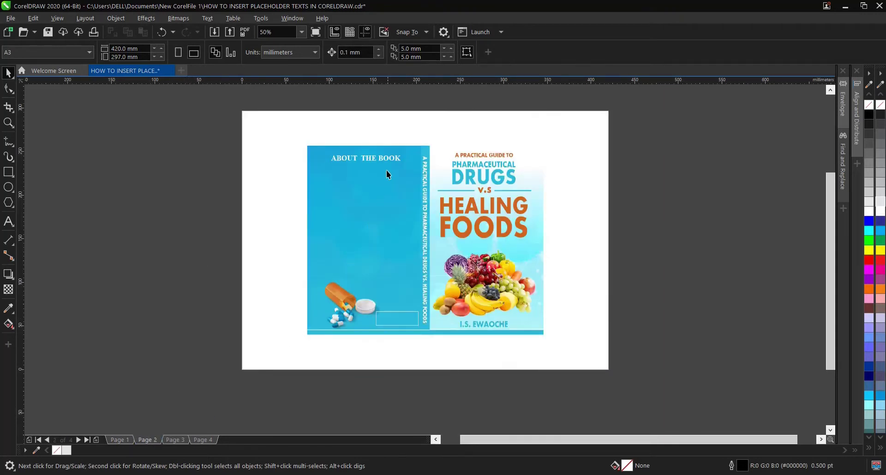
{"action": "scroll", "coordinate": [426, 184], "scroll_direction": "up", "scroll_amount": 2}
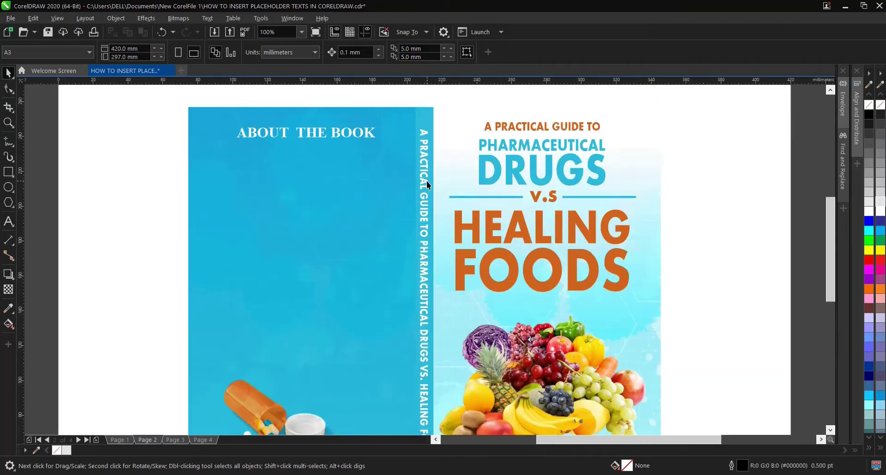
{"action": "scroll", "coordinate": [445, 147], "scroll_direction": "down", "scroll_amount": 2}
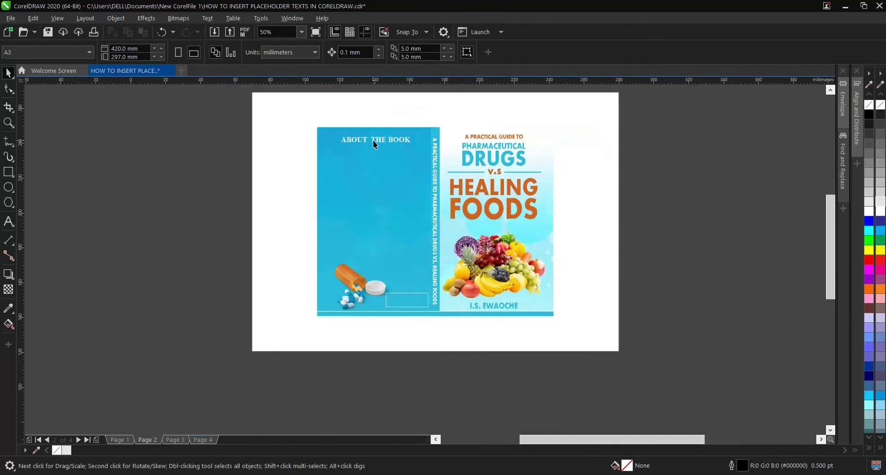
{"action": "scroll", "coordinate": [373, 141], "scroll_direction": "up", "scroll_amount": 2}
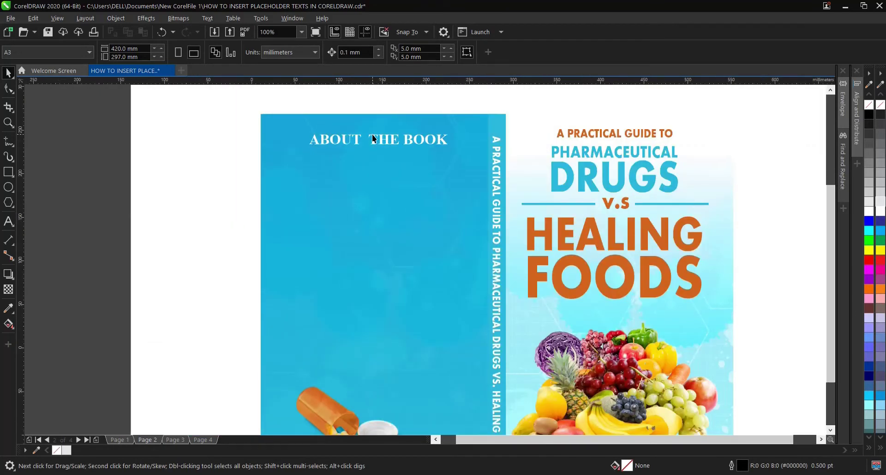
{"action": "scroll", "coordinate": [373, 139], "scroll_direction": "down", "scroll_amount": 2}
{"action": "scroll", "coordinate": [376, 138], "scroll_direction": "up", "scroll_amount": 2}
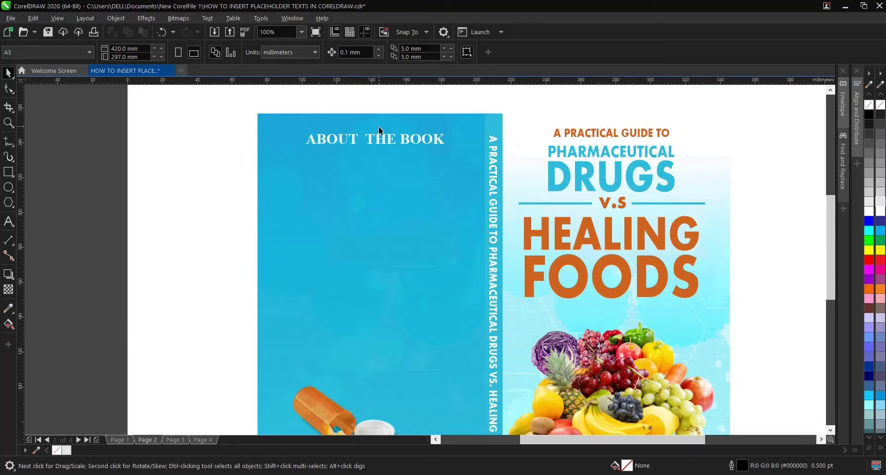
{"action": "scroll", "coordinate": [378, 126], "scroll_direction": "down", "scroll_amount": 2}
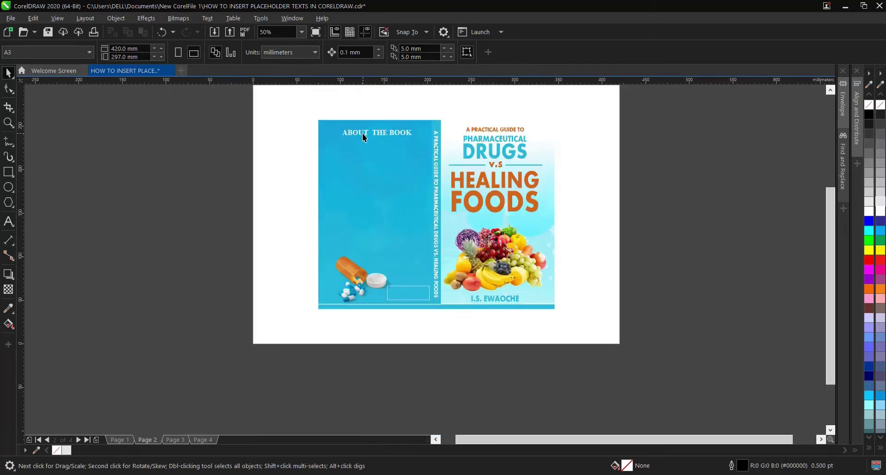
{"action": "scroll", "coordinate": [363, 134], "scroll_direction": "up", "scroll_amount": 2}
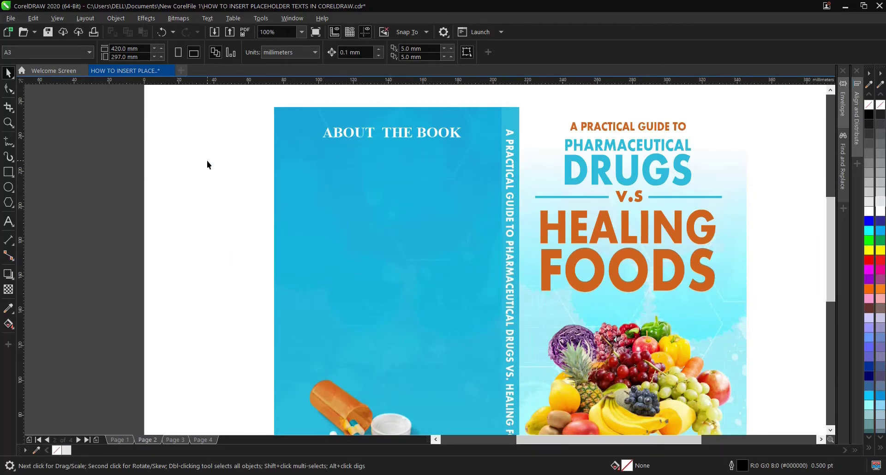
Draw an empty paragraph text frame under ABOUT THE BOOK and bring up Text > Paragraph Text Frame
{"action": "left_click", "coordinate": [9, 222]}
{"action": "scroll", "coordinate": [310, 172], "scroll_direction": "down", "scroll_amount": 2}
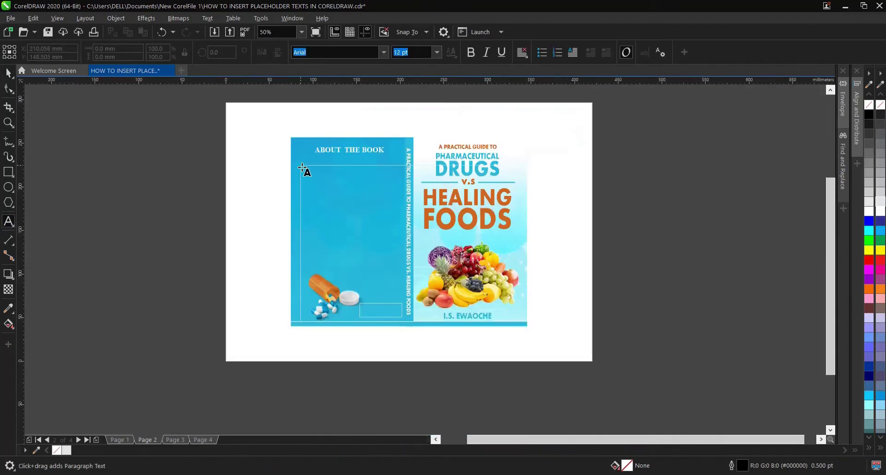
{"action": "left_click_drag", "start_coordinate": [298, 165], "coordinate": [400, 296]}
{"action": "scroll", "coordinate": [330, 191], "scroll_direction": "up", "scroll_amount": 2}
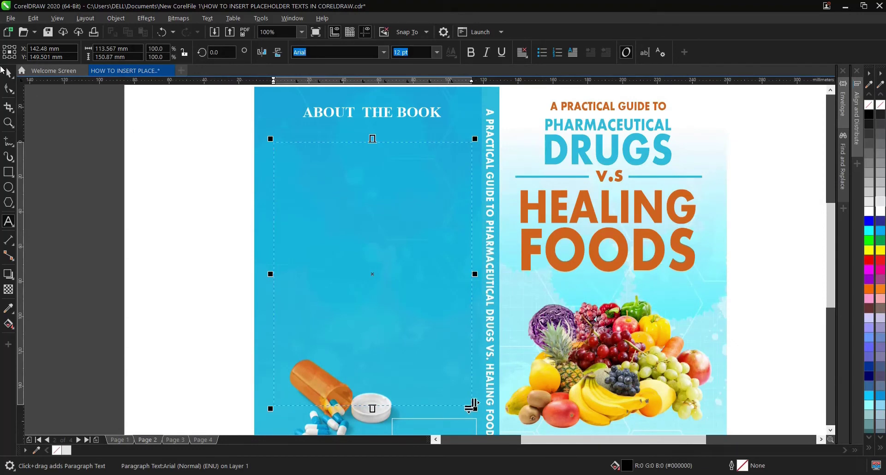
{"action": "left_click", "coordinate": [8, 73]}
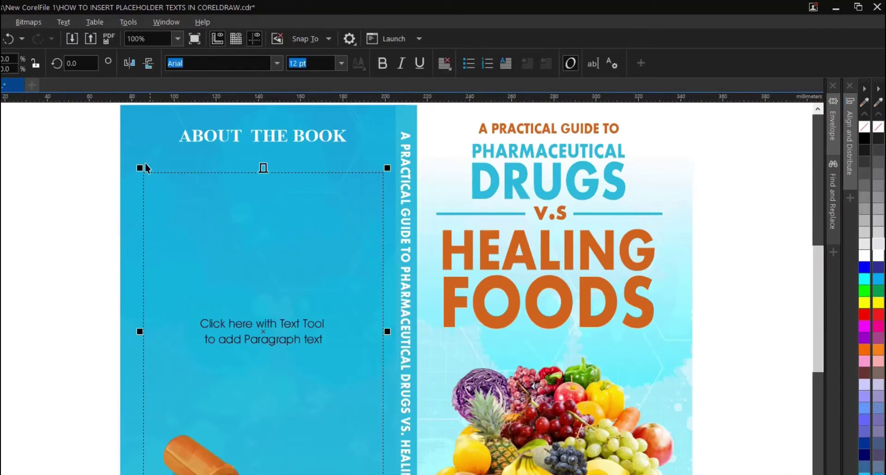
{"action": "left_click", "coordinate": [63, 23]}
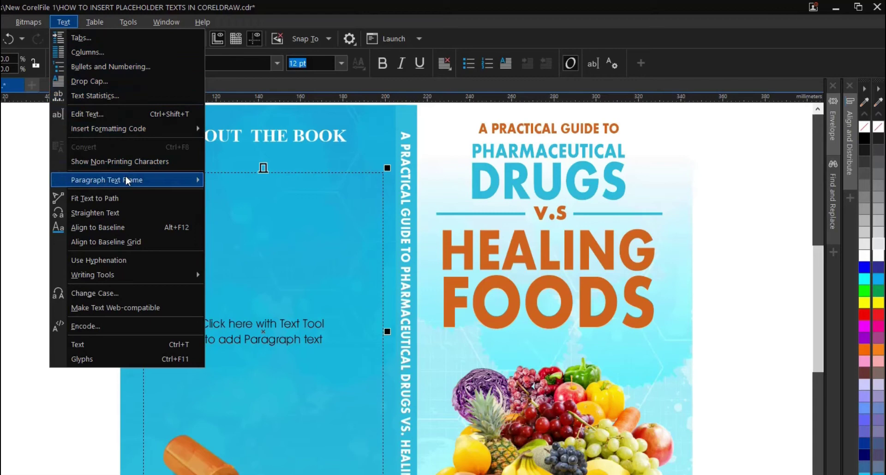
{"action": "mouse_move", "coordinate": [127, 181]}
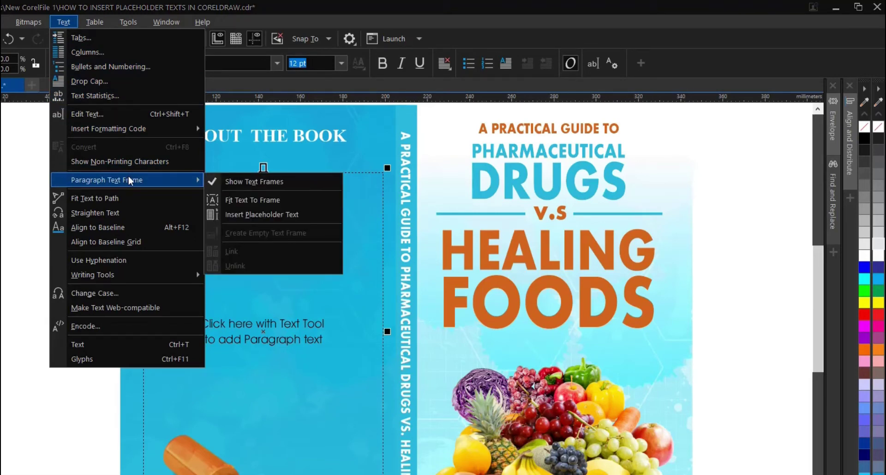
Insert Lorem ipsum placeholder text into the back-cover frame and colour it white
{"action": "left_click", "coordinate": [265, 214]}
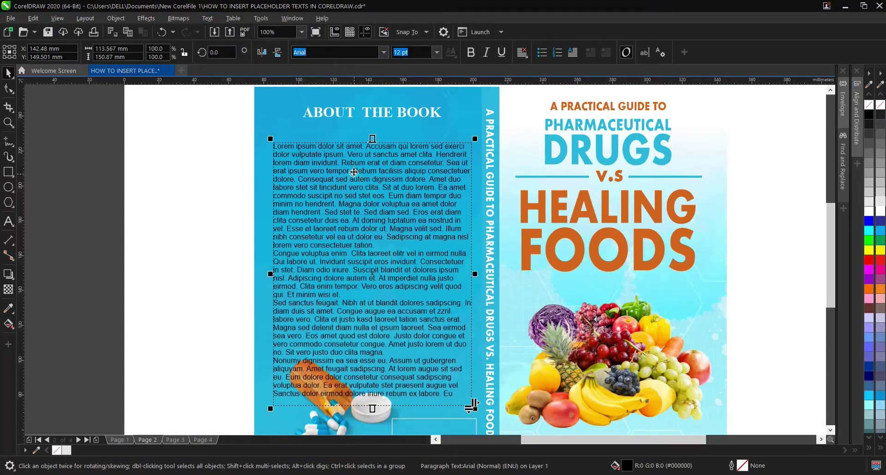
{"action": "scroll", "coordinate": [364, 187], "scroll_direction": "down", "scroll_amount": 2}
{"action": "scroll", "coordinate": [367, 194], "scroll_direction": "up", "scroll_amount": 2}
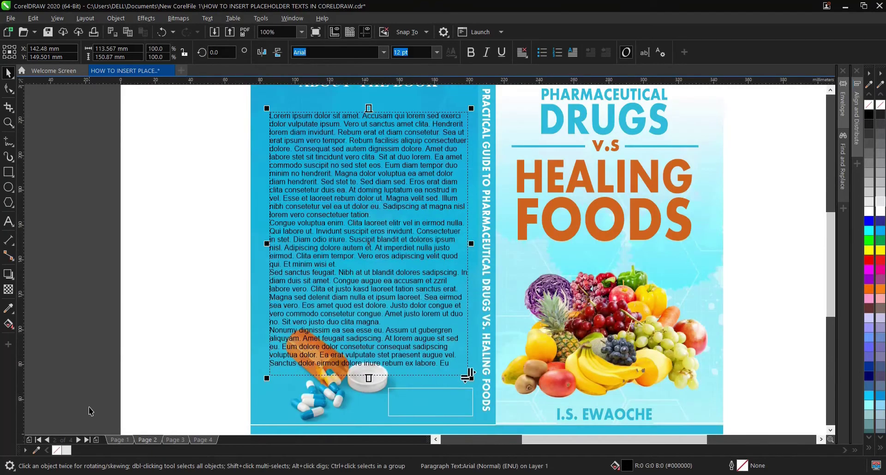
{"action": "left_click", "coordinate": [869, 211]}
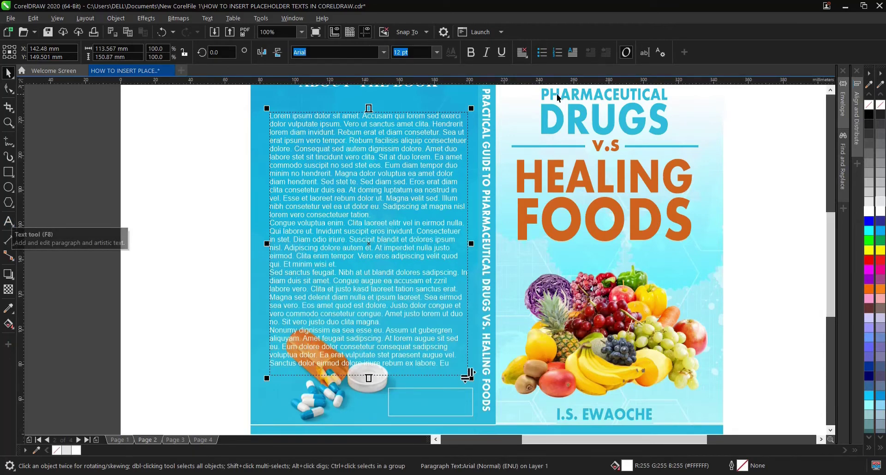
Break the text after 'Amet duo' and give only the first paragraph a drop-cap L
{"action": "left_click", "coordinate": [573, 52]}
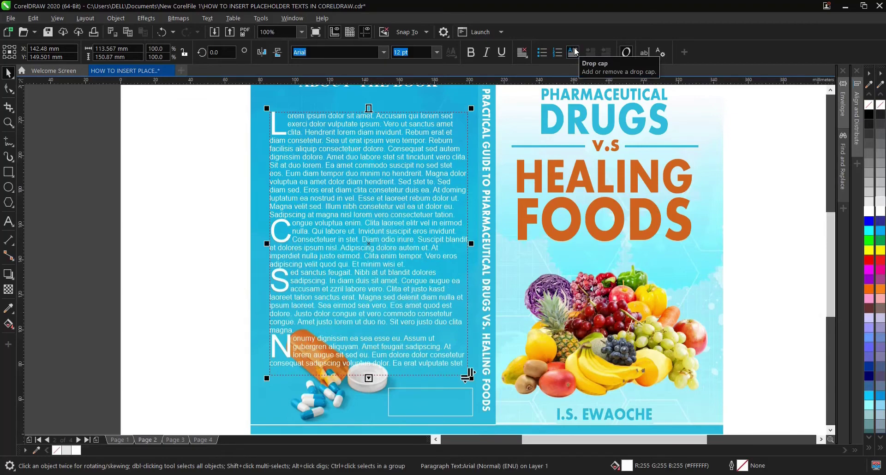
{"action": "key", "text": "ctrl+z"}
{"action": "scroll", "coordinate": [299, 109], "scroll_direction": "up", "scroll_amount": 3}
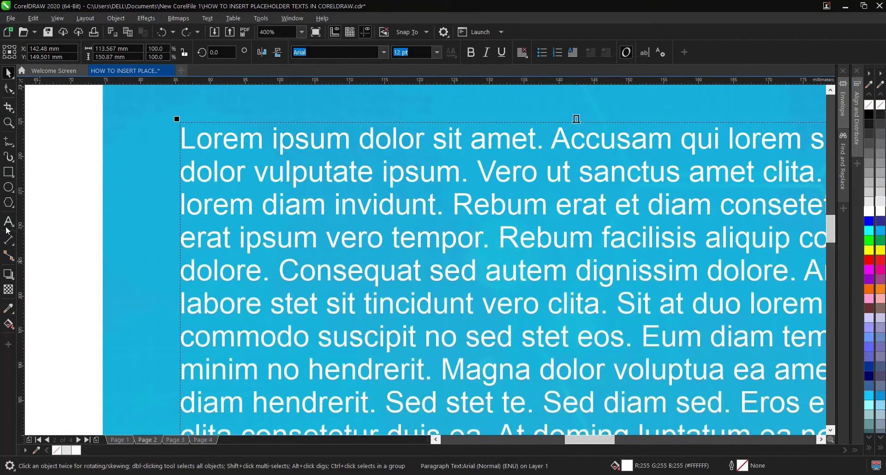
{"action": "left_click", "coordinate": [8, 226]}
{"action": "scroll", "coordinate": [540, 215], "scroll_direction": "down", "scroll_amount": 2}
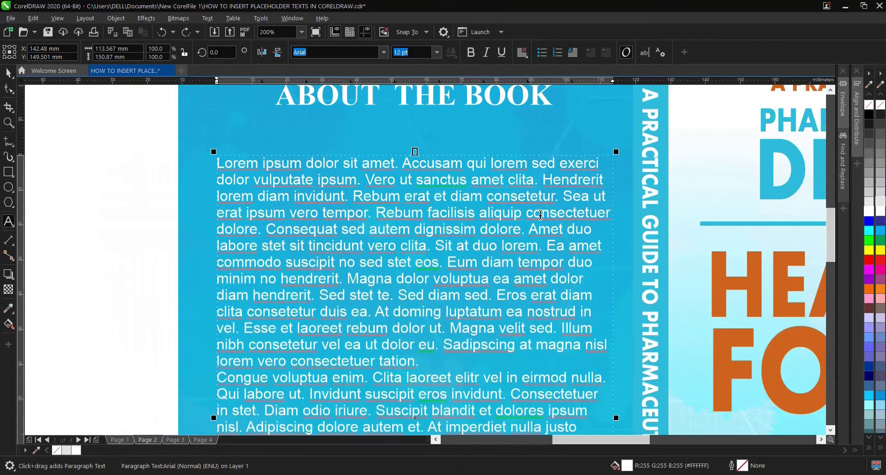
{"action": "left_click", "coordinate": [594, 232]}
{"action": "key", "text": "Return"}
{"action": "key", "text": "Return"}
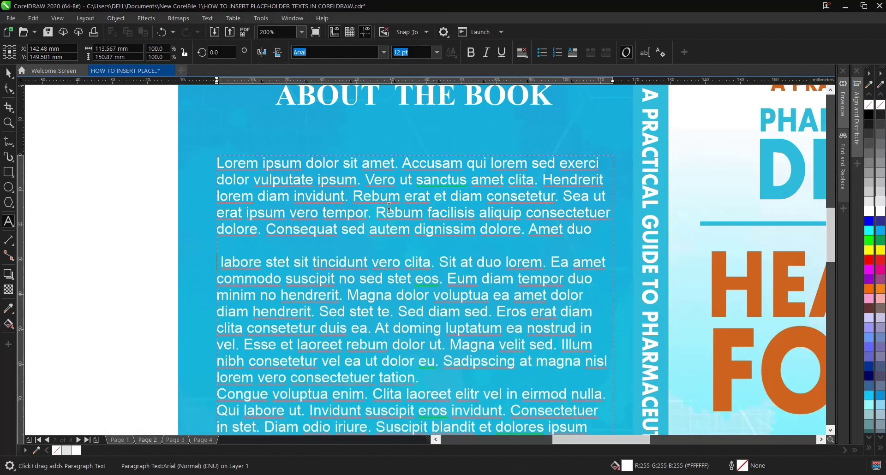
{"action": "left_click_drag", "start_coordinate": [225, 164], "coordinate": [217, 163]}
{"action": "left_click", "coordinate": [572, 52]}
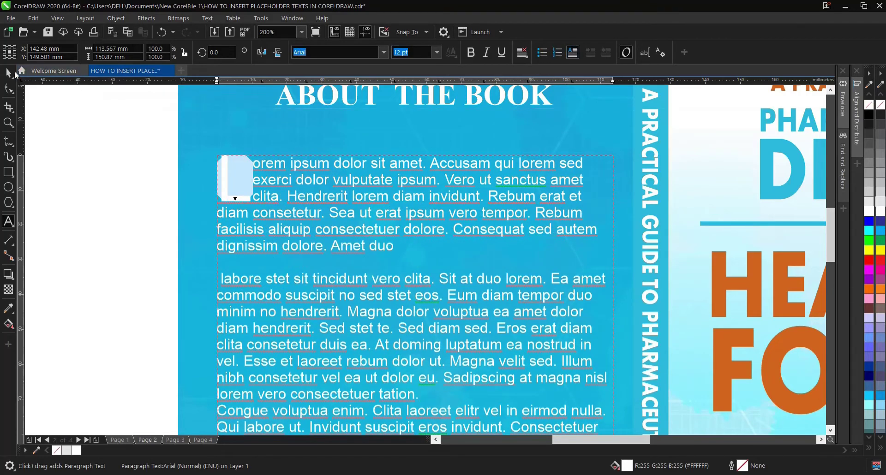
Lengthen the back-cover text frame to about 174 mm to reveal more placeholder lines
{"action": "left_click", "coordinate": [8, 73]}
{"action": "scroll", "coordinate": [323, 164], "scroll_direction": "down", "scroll_amount": 2}
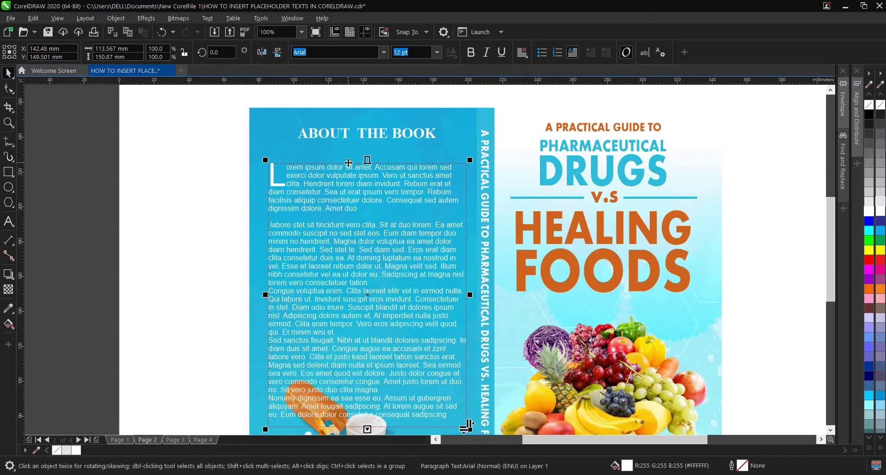
{"action": "scroll", "coordinate": [348, 163], "scroll_direction": "down", "scroll_amount": 1}
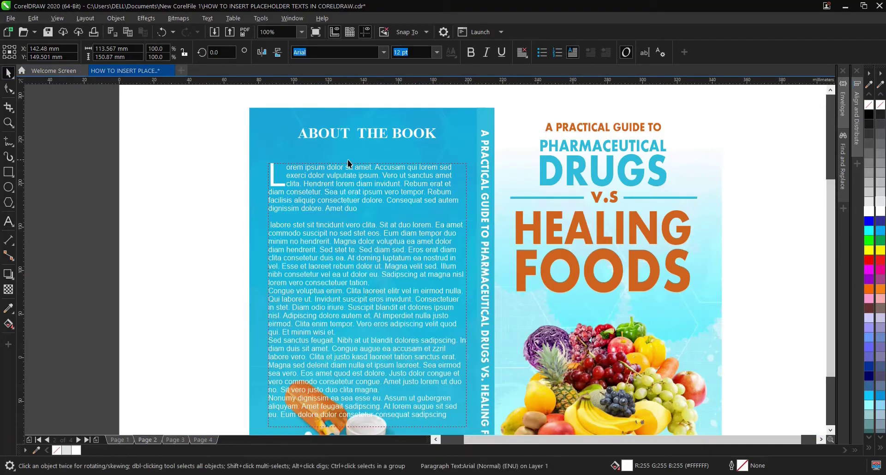
{"action": "scroll", "coordinate": [353, 285], "scroll_direction": "up", "scroll_amount": 1}
{"action": "left_click_drag", "start_coordinate": [363, 303], "coordinate": [364, 343]}
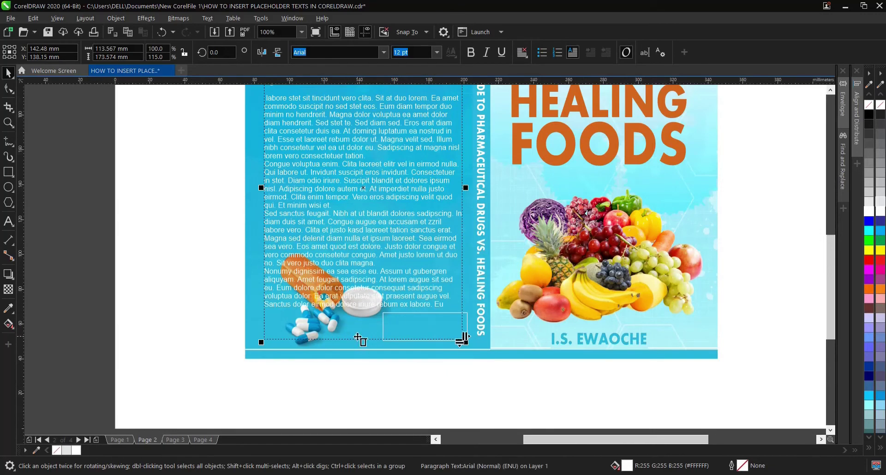
{"action": "scroll", "coordinate": [357, 336], "scroll_direction": "down", "scroll_amount": 1}
{"action": "scroll", "coordinate": [405, 291], "scroll_direction": "up", "scroll_amount": 1}
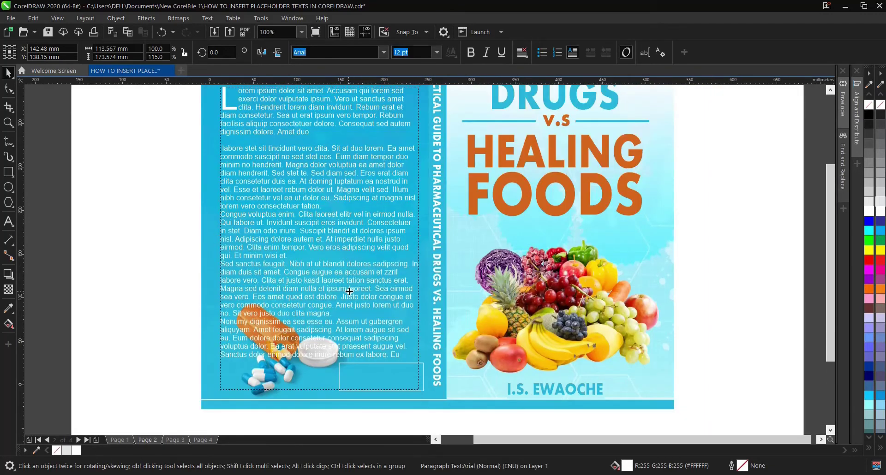
{"action": "scroll", "coordinate": [348, 291], "scroll_direction": "down", "scroll_amount": 1}
Show the green SWITCH page on Page 3, zoomed in on its layout
{"action": "key", "text": "z"}
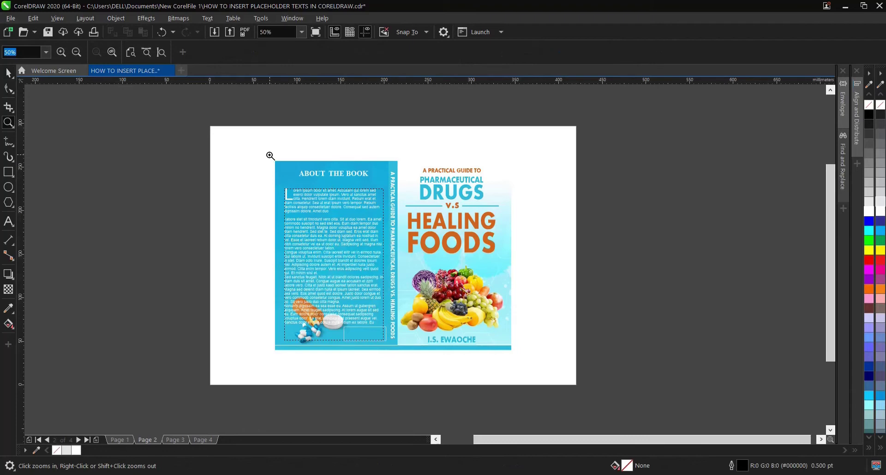
{"action": "left_click_drag", "start_coordinate": [269, 156], "coordinate": [523, 360]}
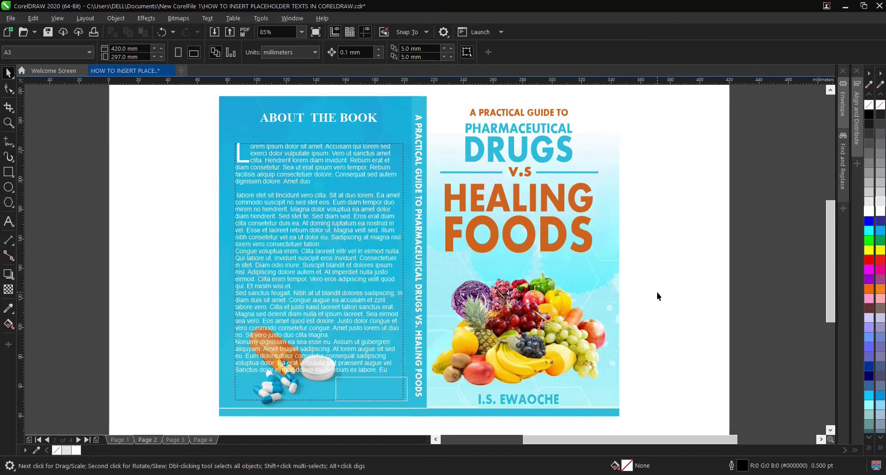
{"action": "left_click", "coordinate": [176, 439]}
{"action": "scroll", "coordinate": [408, 260], "scroll_direction": "down", "scroll_amount": 3}
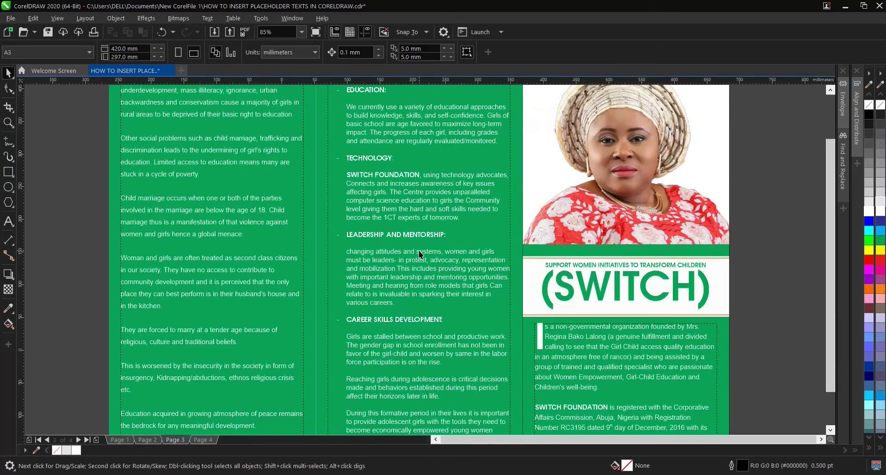
{"action": "key", "text": "z"}
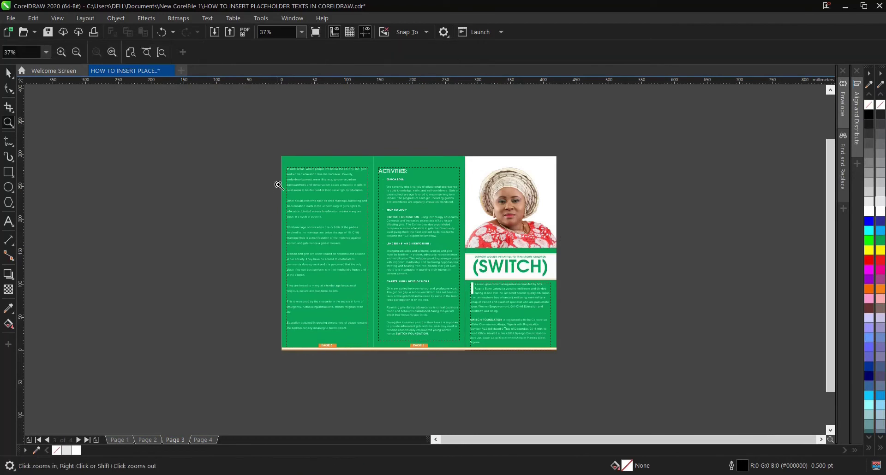
{"action": "left_click_drag", "start_coordinate": [274, 148], "coordinate": [569, 358]}
Delete the left column's existing paragraph text frame
{"action": "key", "text": "space"}
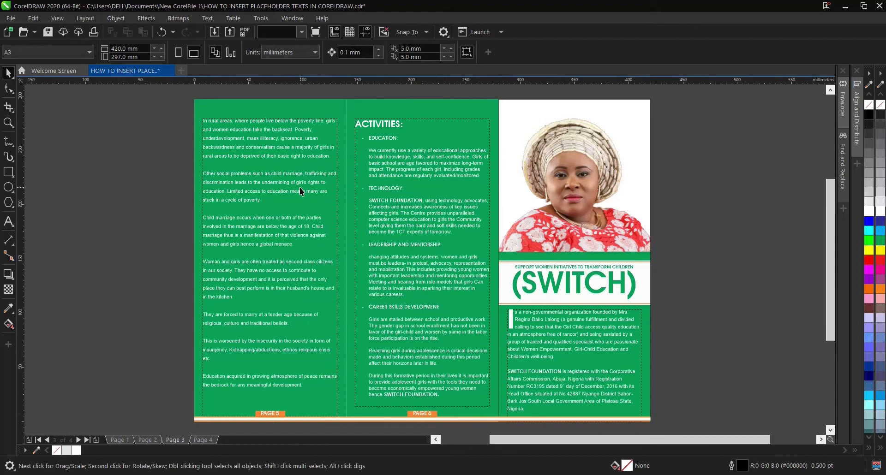
{"action": "left_click", "coordinate": [300, 187]}
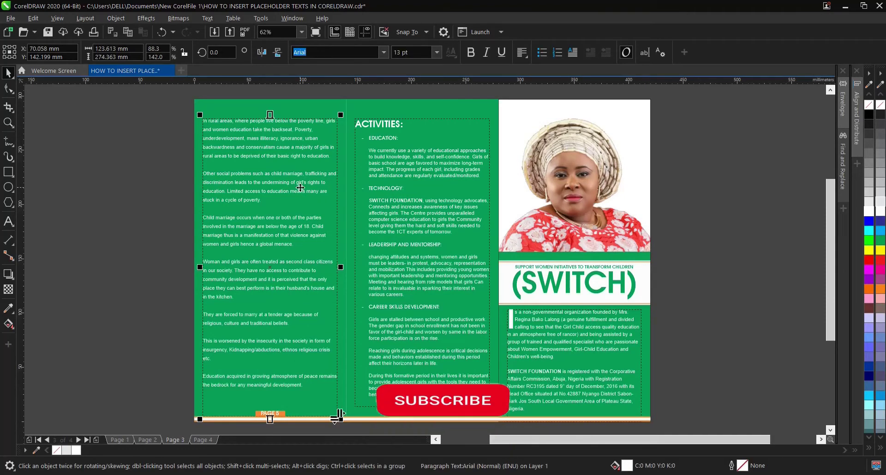
{"action": "key", "text": "Delete"}
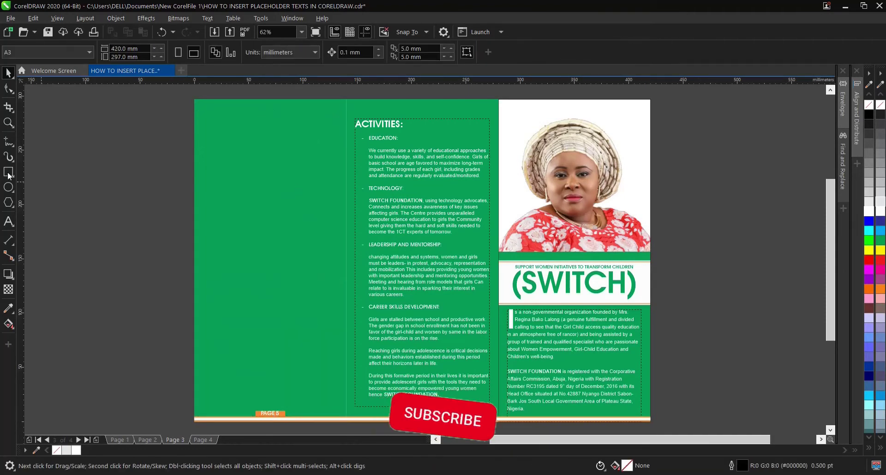
Draw a new paragraph text frame down the left column and fill it with Lorem ipsum
{"action": "left_click", "coordinate": [9, 221]}
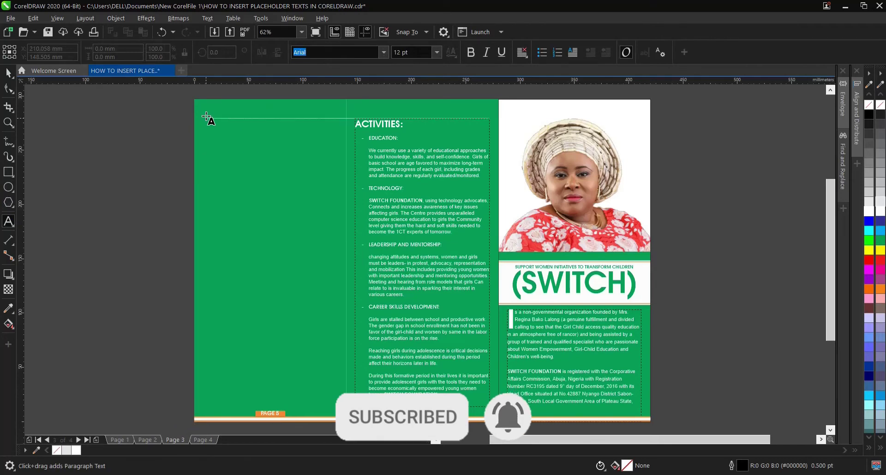
{"action": "left_click_drag", "start_coordinate": [207, 119], "coordinate": [333, 405]}
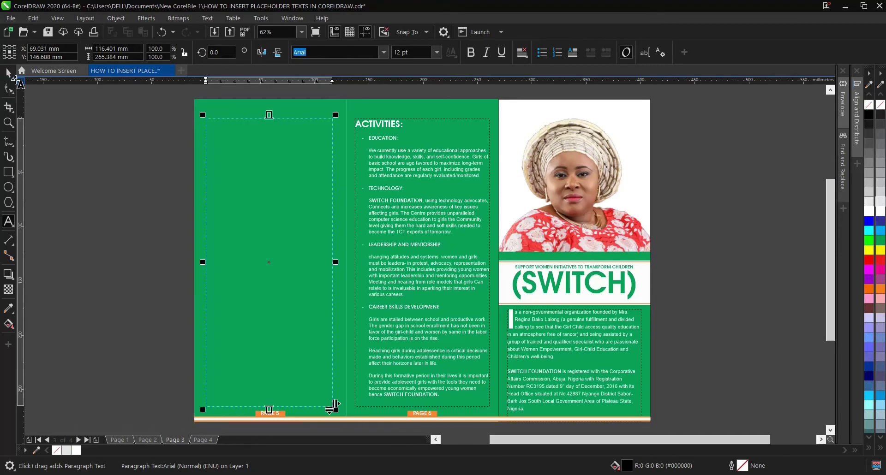
{"action": "left_click", "coordinate": [8, 72]}
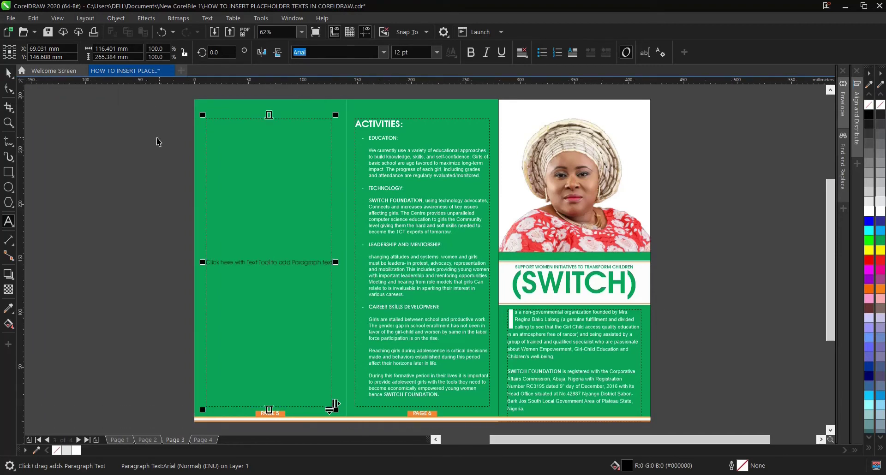
{"action": "left_click", "coordinate": [251, 169]}
{"action": "left_click", "coordinate": [264, 174]}
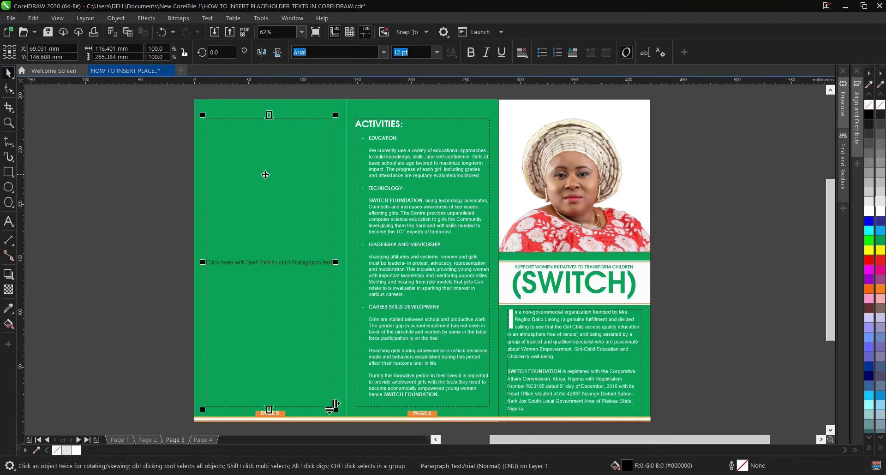
{"action": "right_click", "coordinate": [265, 174]}
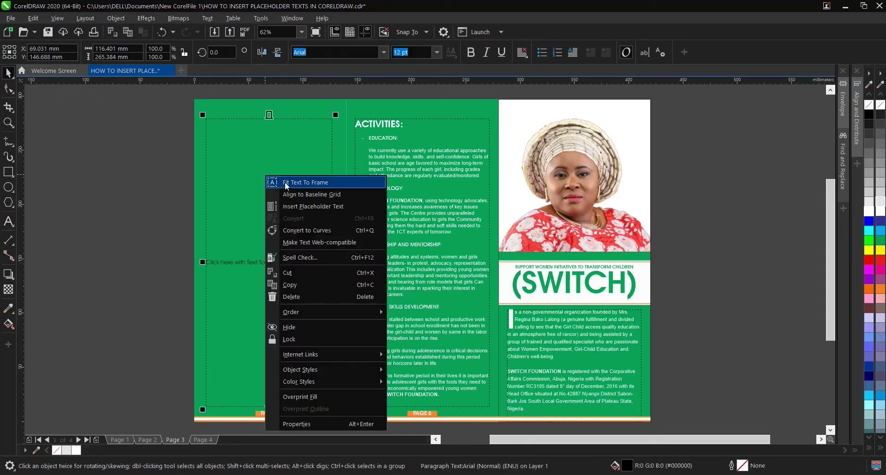
{"action": "left_click", "coordinate": [304, 206]}
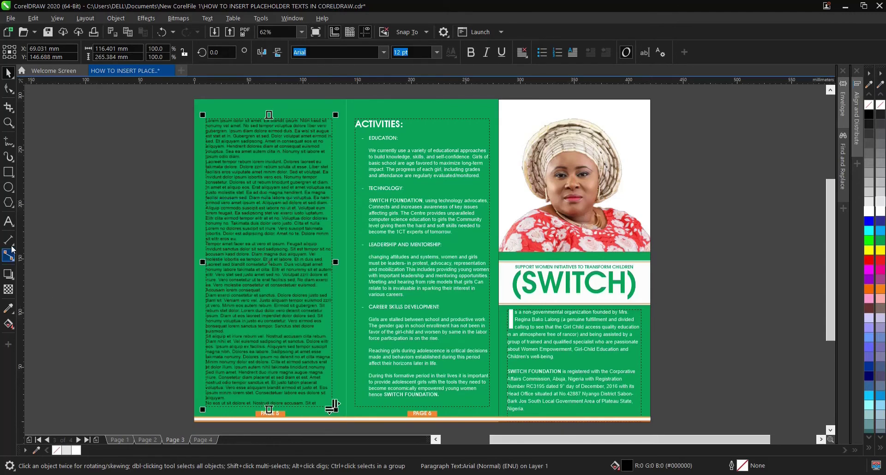
Make all of the left-column placeholder text blue
{"action": "left_click", "coordinate": [11, 226]}
{"action": "left_click_drag", "start_coordinate": [257, 228], "coordinate": [243, 217]}
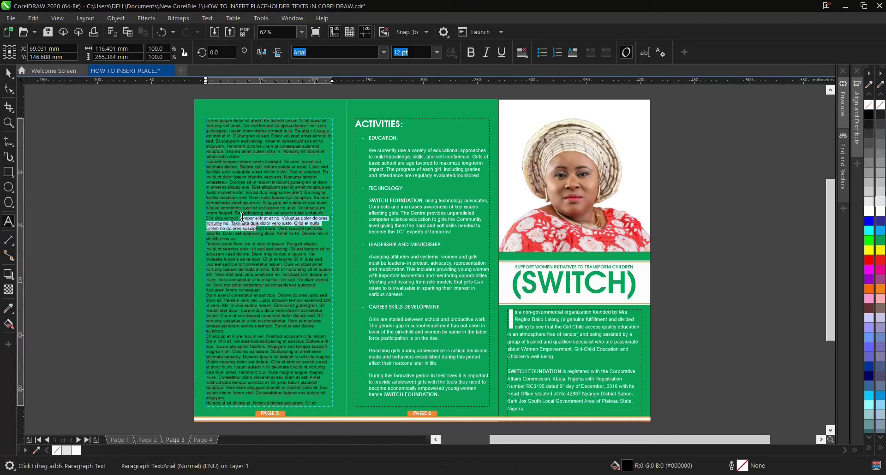
{"action": "left_click", "coordinate": [881, 261]}
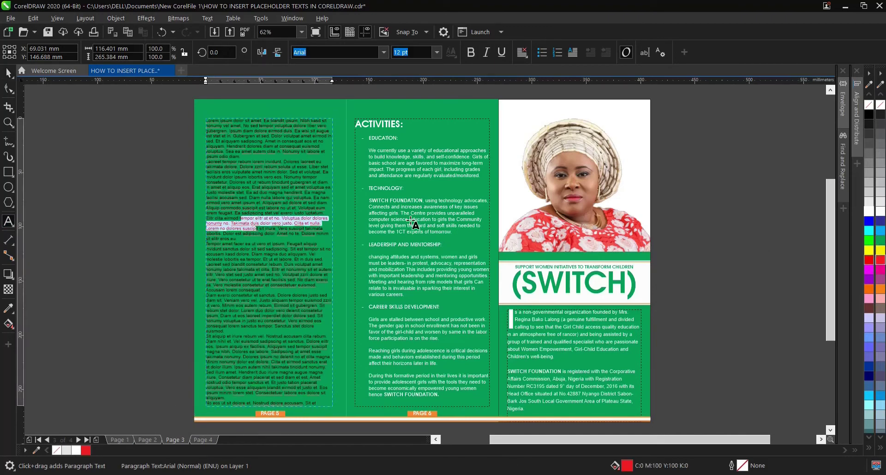
{"action": "left_click", "coordinate": [276, 180]}
{"action": "key", "text": "ctrl+a"}
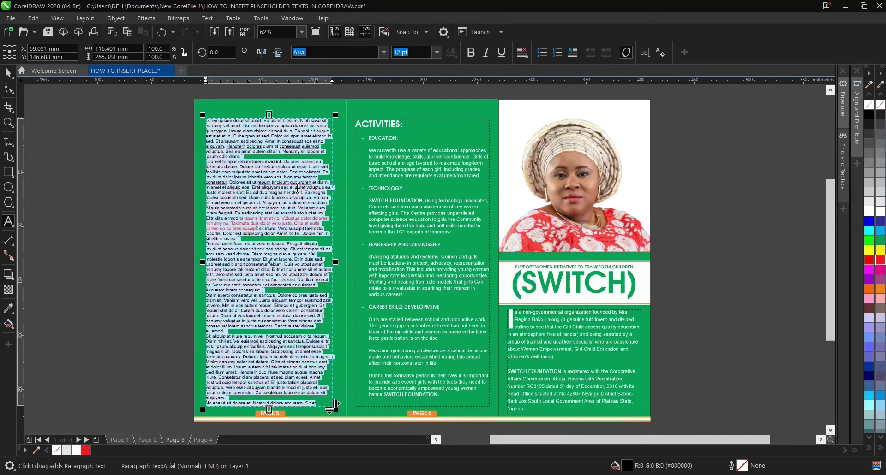
{"action": "left_click", "coordinate": [870, 226]}
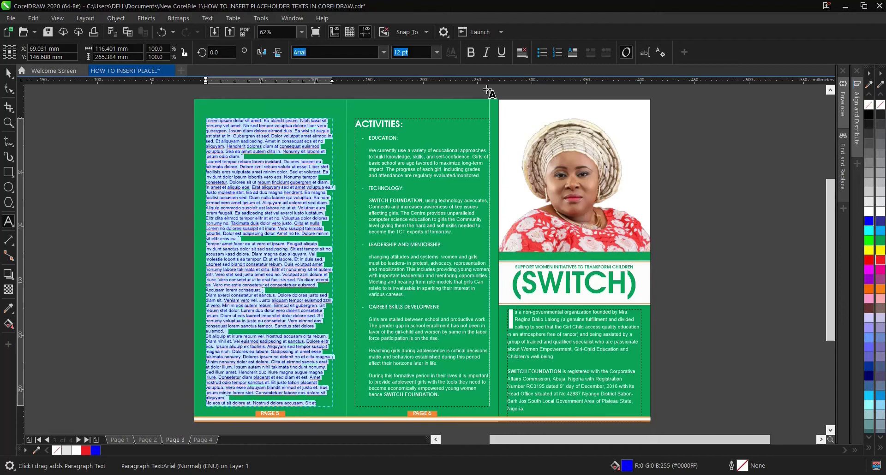
Set the placeholder text to Impact 9 pt, then go to page 4
{"action": "left_click", "coordinate": [436, 53]}
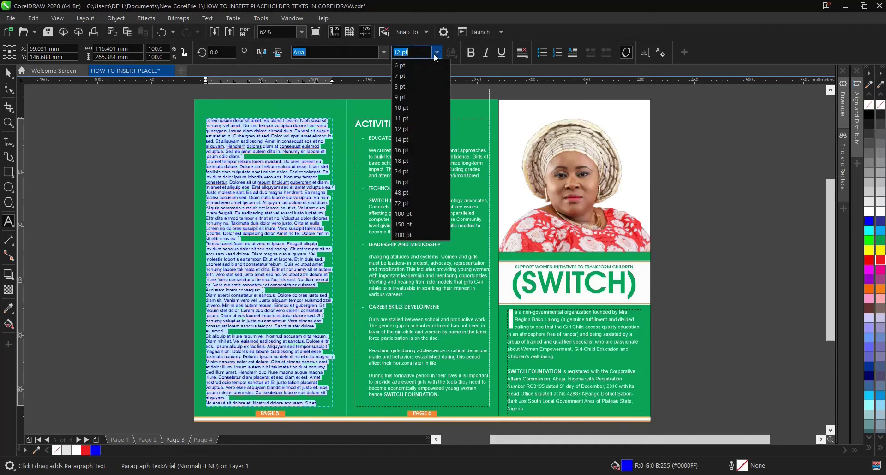
{"action": "left_click", "coordinate": [416, 98]}
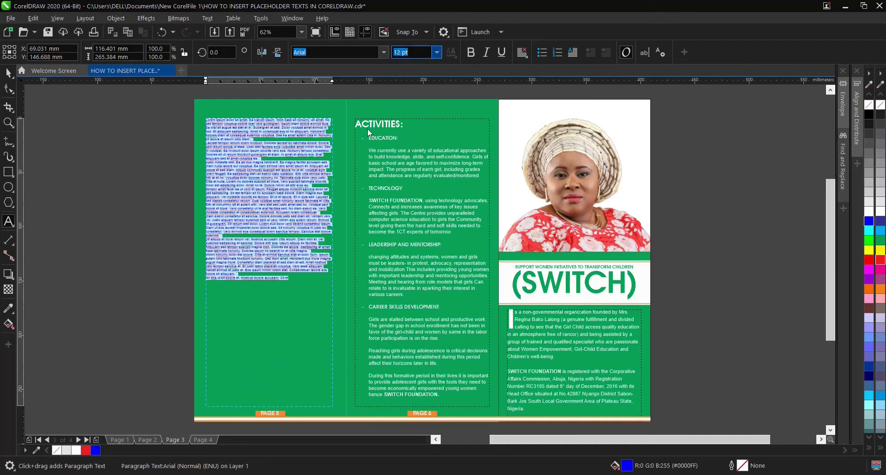
{"action": "left_click", "coordinate": [384, 53]}
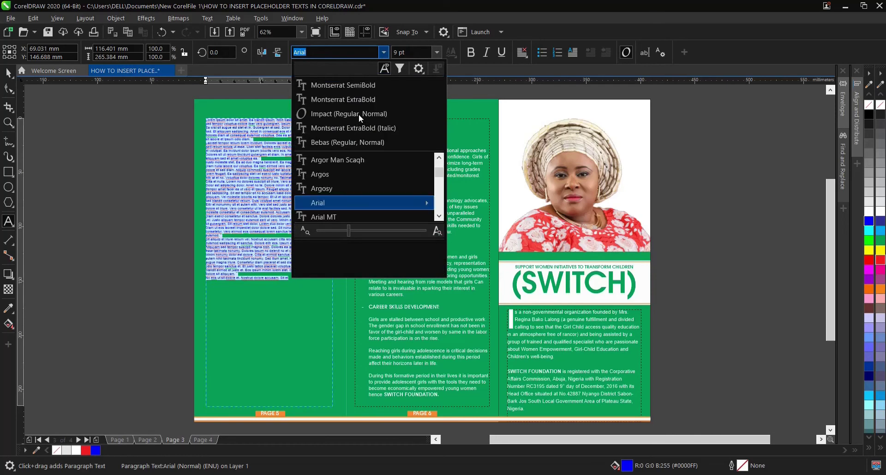
{"action": "left_click", "coordinate": [358, 114]}
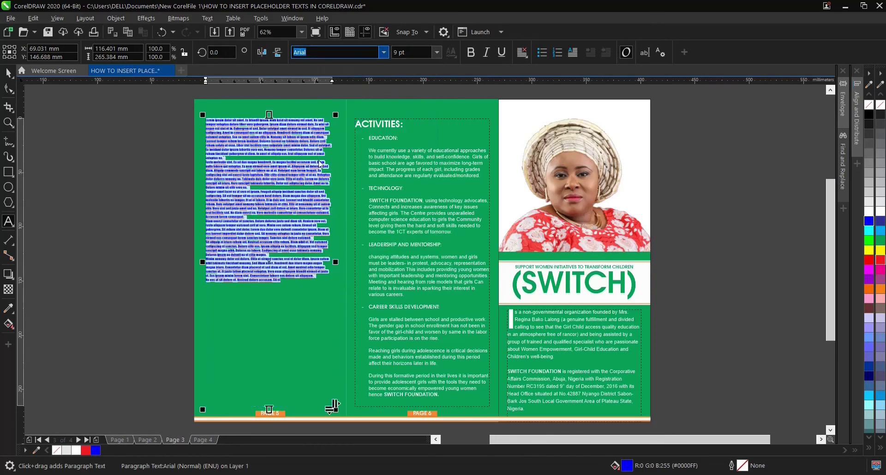
{"action": "left_click", "coordinate": [9, 72]}
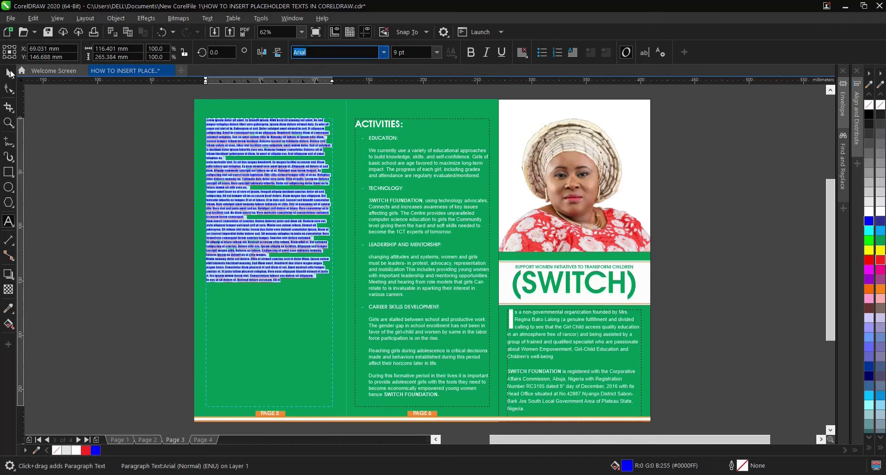
{"action": "left_click", "coordinate": [203, 439]}
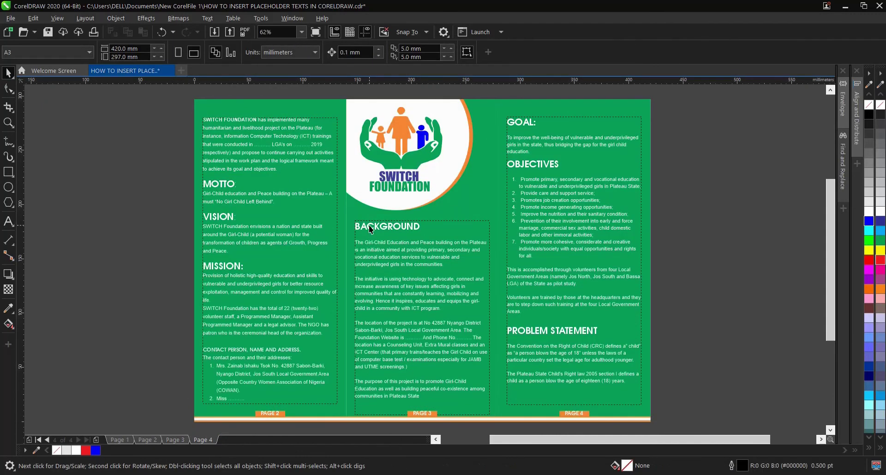
Return via page 2 to the Chairman letterhead on page 1
{"action": "left_click", "coordinate": [401, 249]}
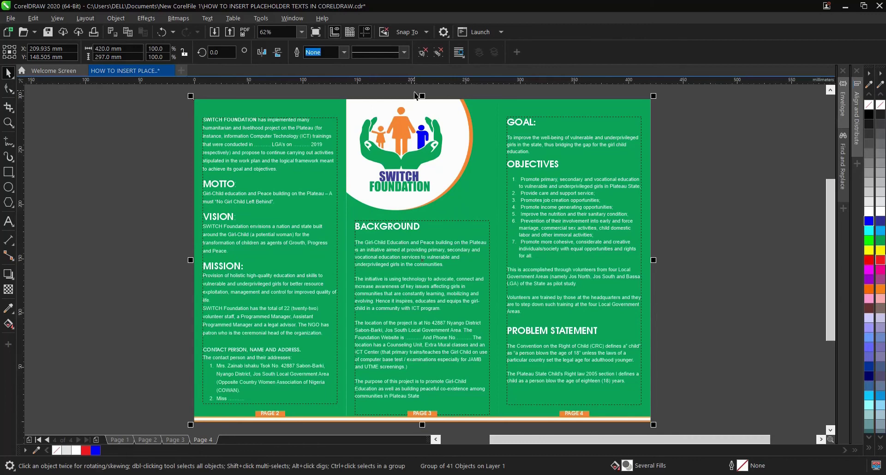
{"action": "left_click", "coordinate": [752, 180]}
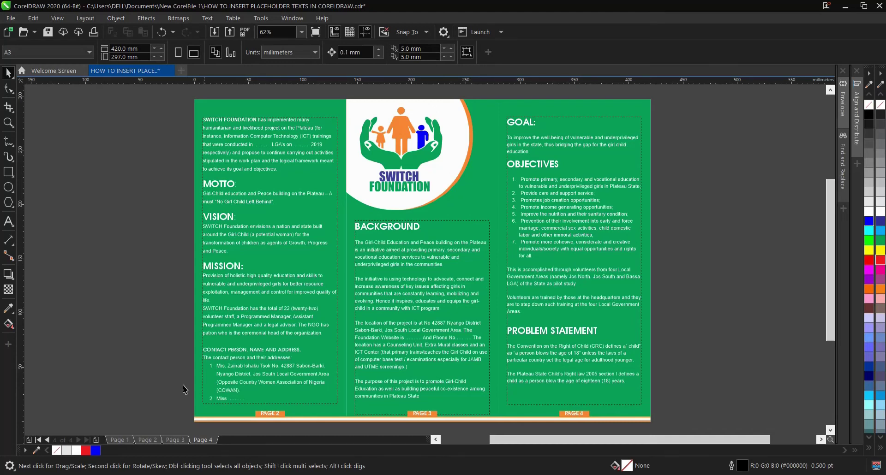
{"action": "left_click", "coordinate": [157, 441]}
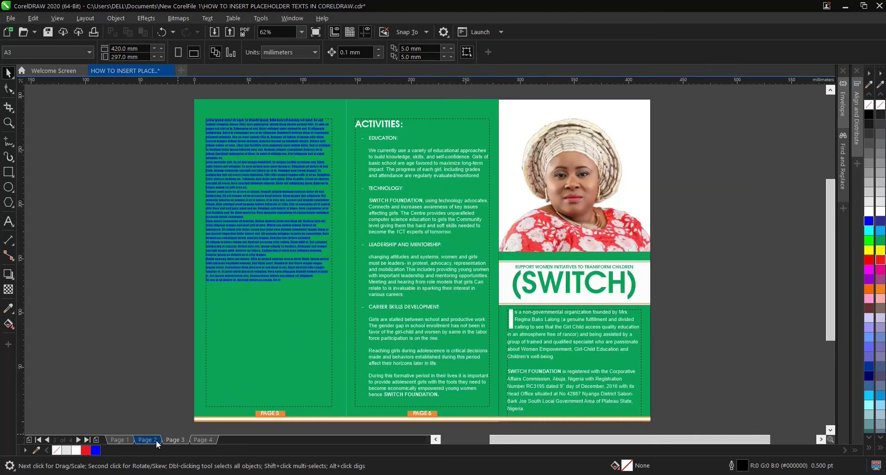
{"action": "left_click", "coordinate": [158, 443]}
{"action": "left_click", "coordinate": [124, 440]}
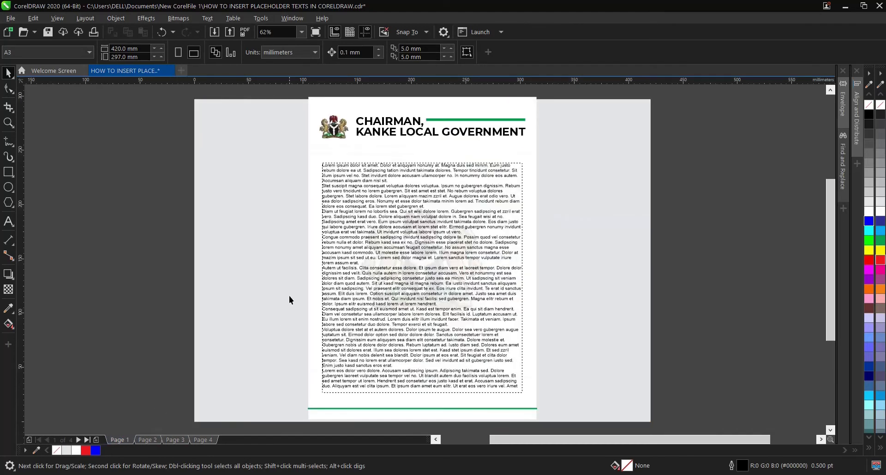